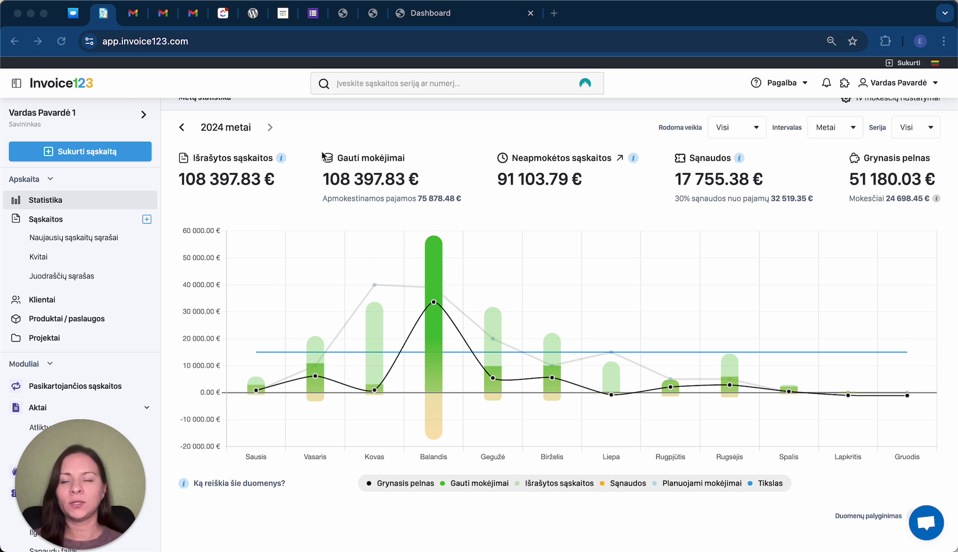
# Step: Open the OpenCart integration page from the account's module catalogue
pyautogui.click(114, 118)
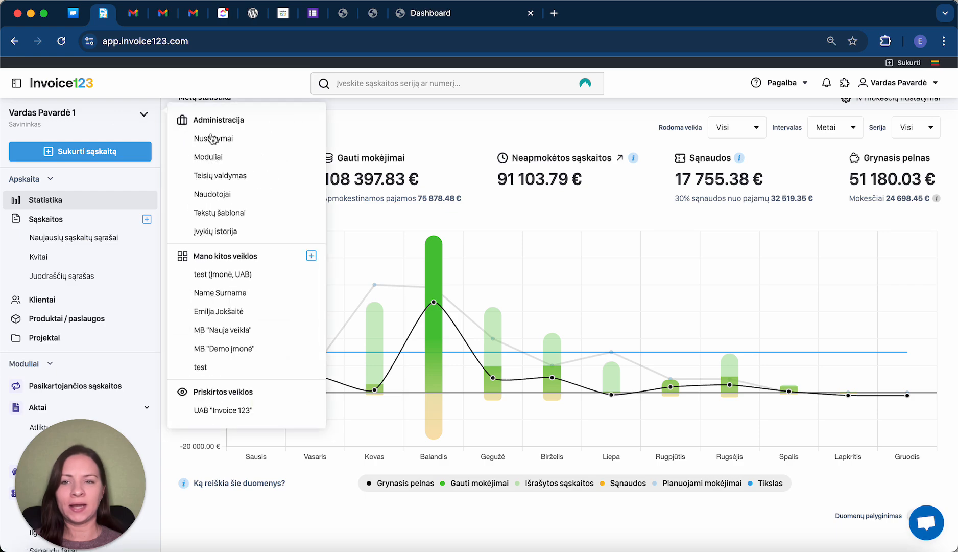
pyautogui.click(231, 161)
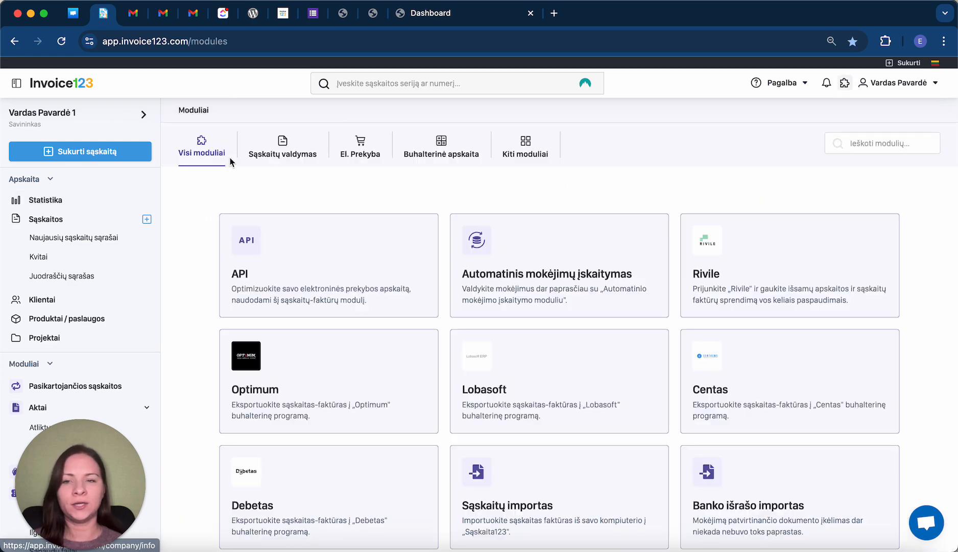
pyautogui.scroll(-10, 537, 342)
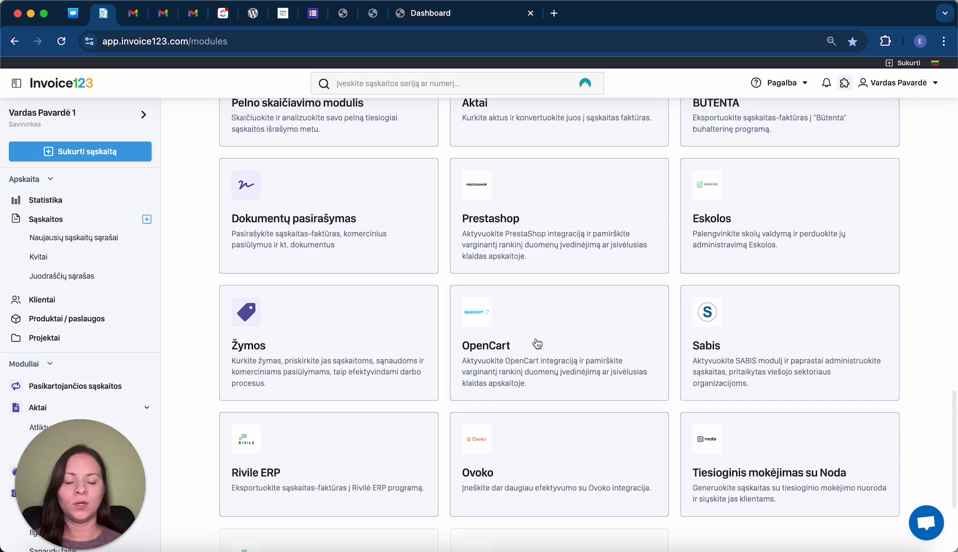
pyautogui.click(538, 344)
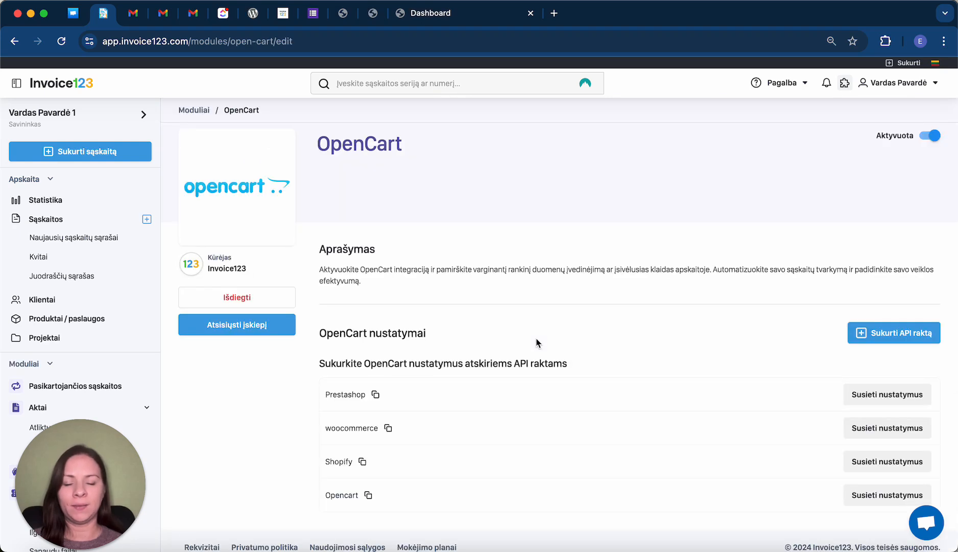
# Step: Review the form for creating an API key and the linked settings of the Opencart key, leaving both unsaved
pyautogui.click(910, 342)
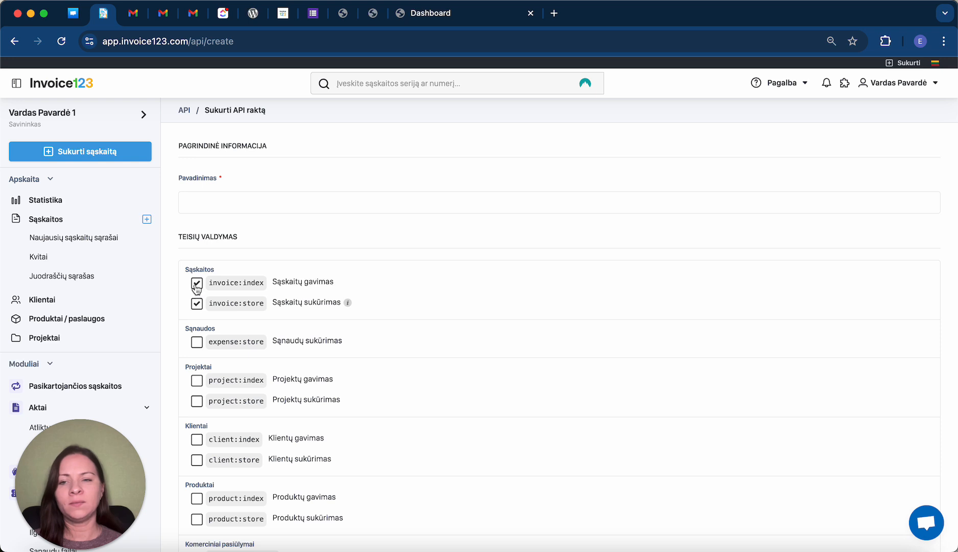
pyautogui.scroll(-5, 461, 394)
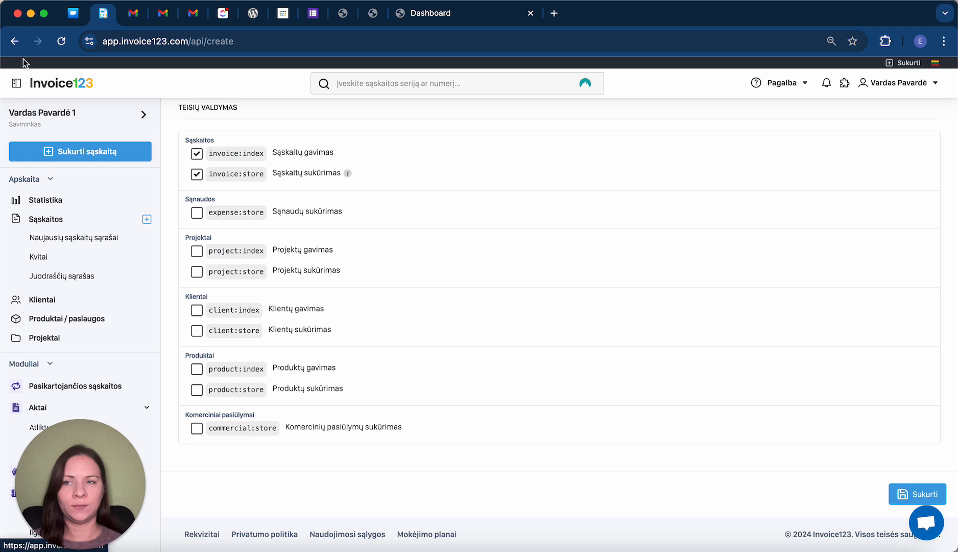
pyautogui.click(14, 41)
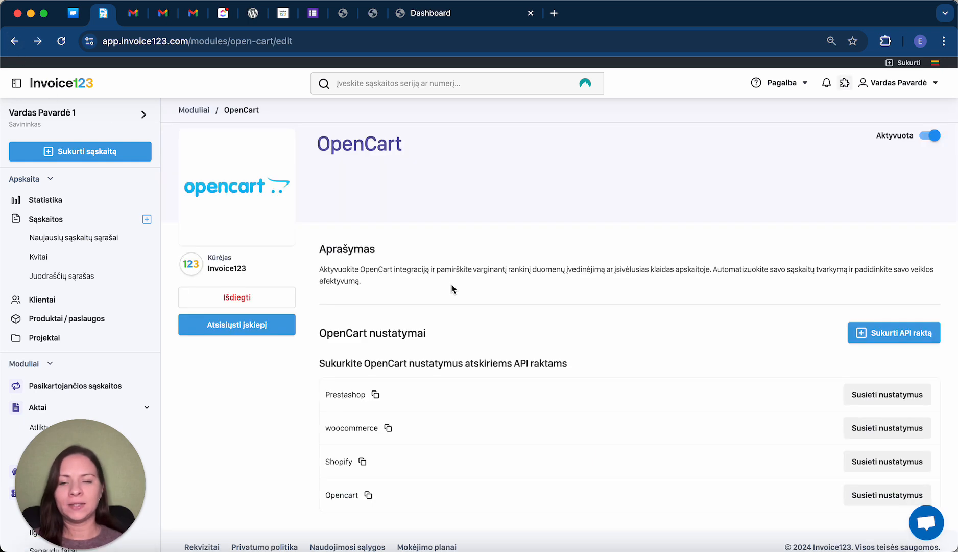
pyautogui.click(872, 496)
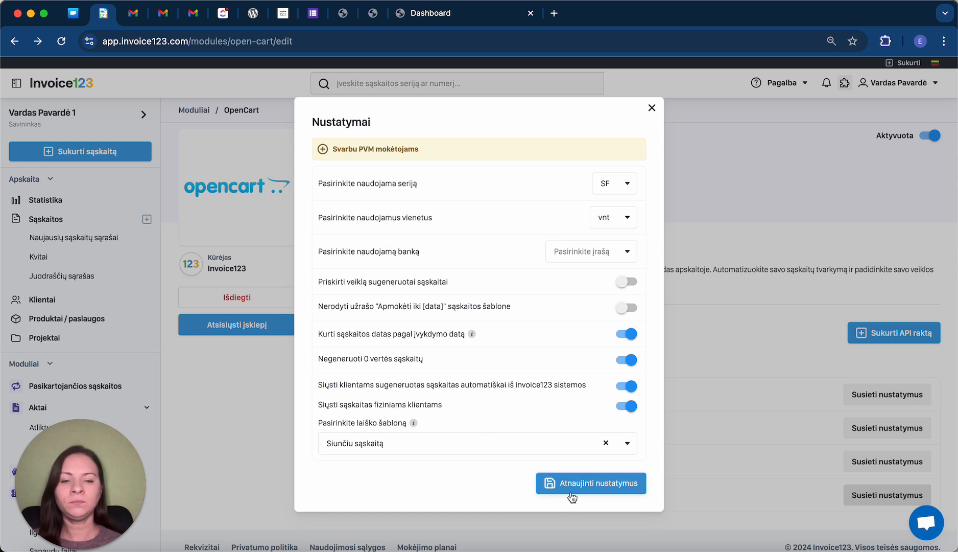
pyautogui.click(652, 107)
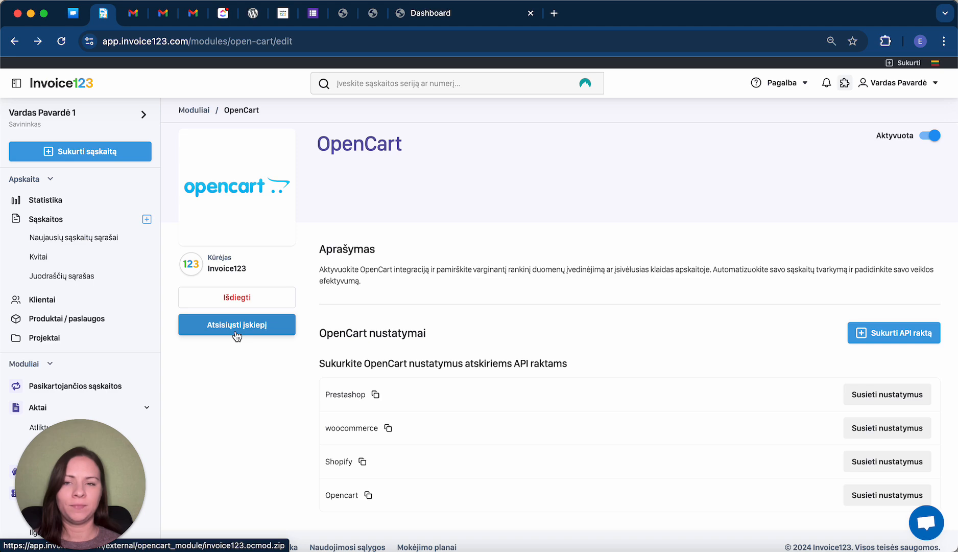
# Step: Switch to the OpenCart admin dashboard and view the Extension Installer page for uploading extensions
pyautogui.click(453, 14)
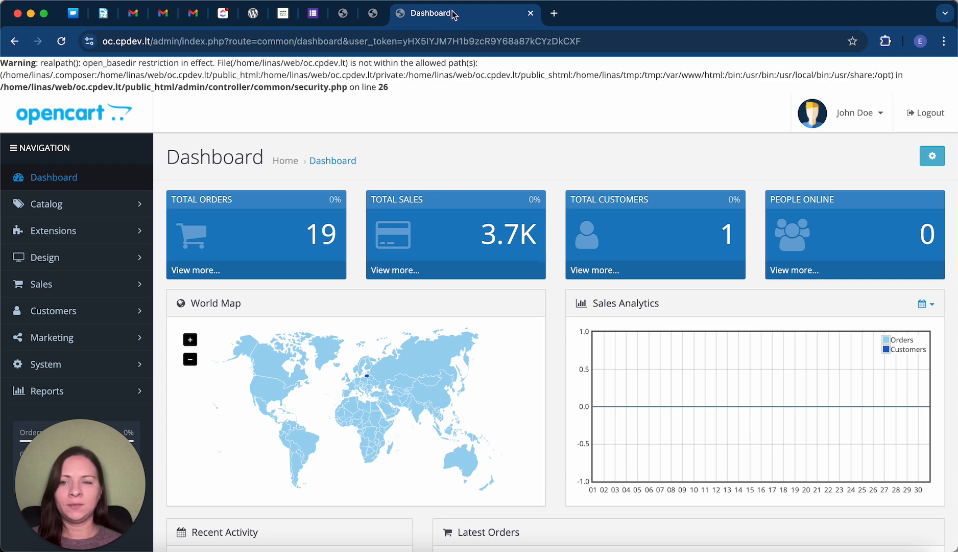
pyautogui.click(49, 234)
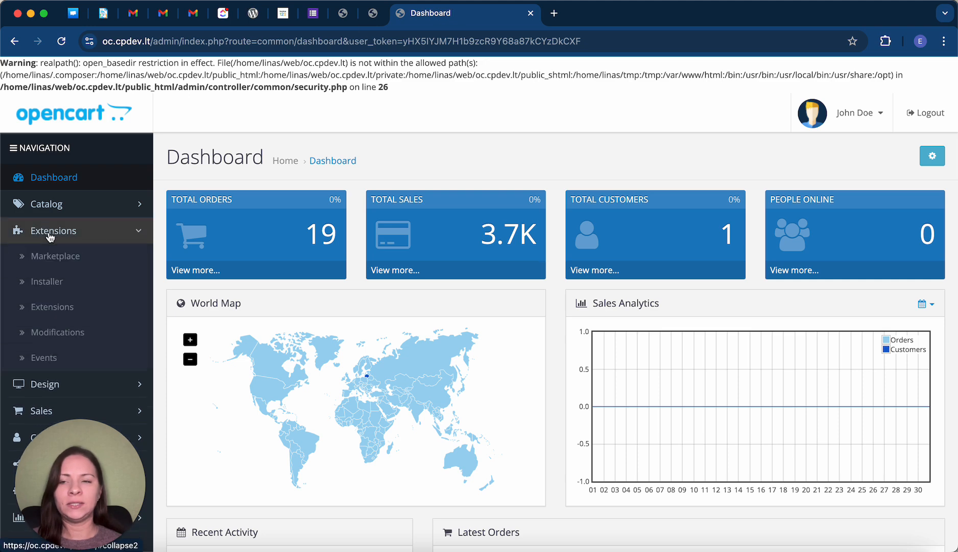
pyautogui.click(56, 281)
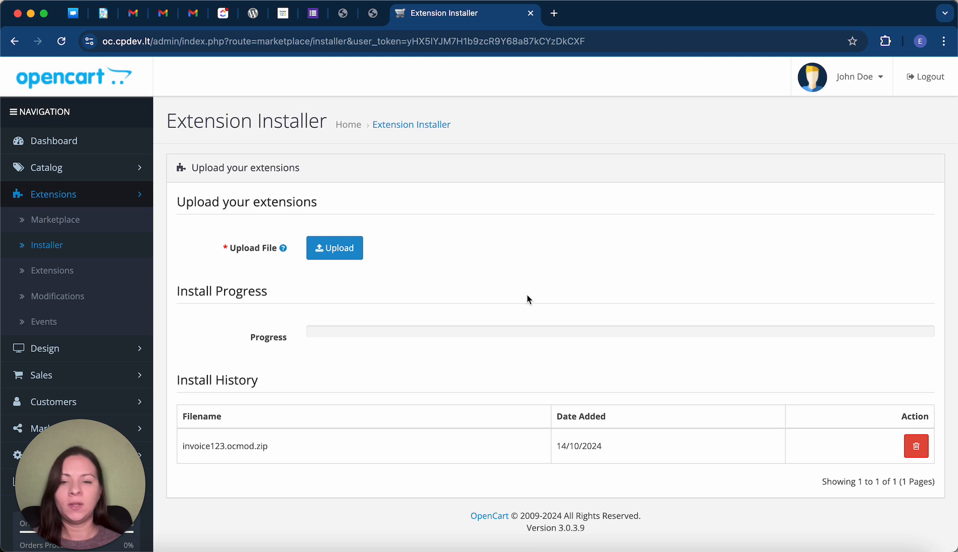
# Step: List the store's extensions of the Modules type and open the Invoice123 module for editing
pyautogui.click(67, 275)
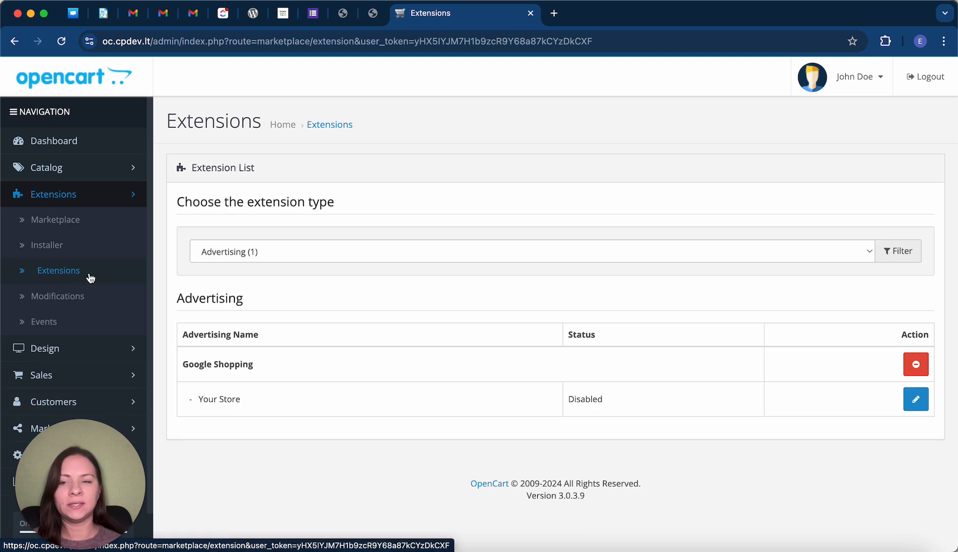
pyautogui.click(251, 246)
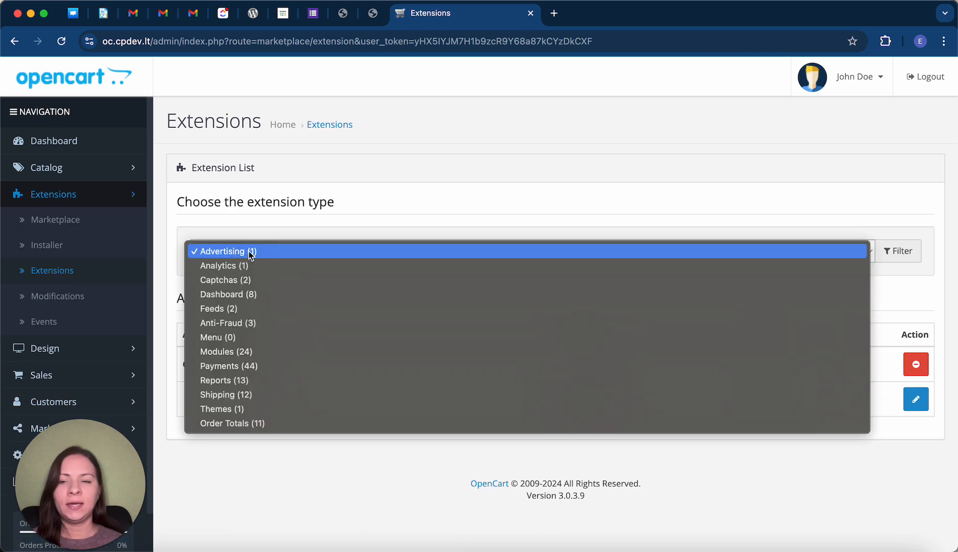
pyautogui.click(246, 353)
pyautogui.scroll(-2, 247, 353)
pyautogui.scroll(-15, 247, 353)
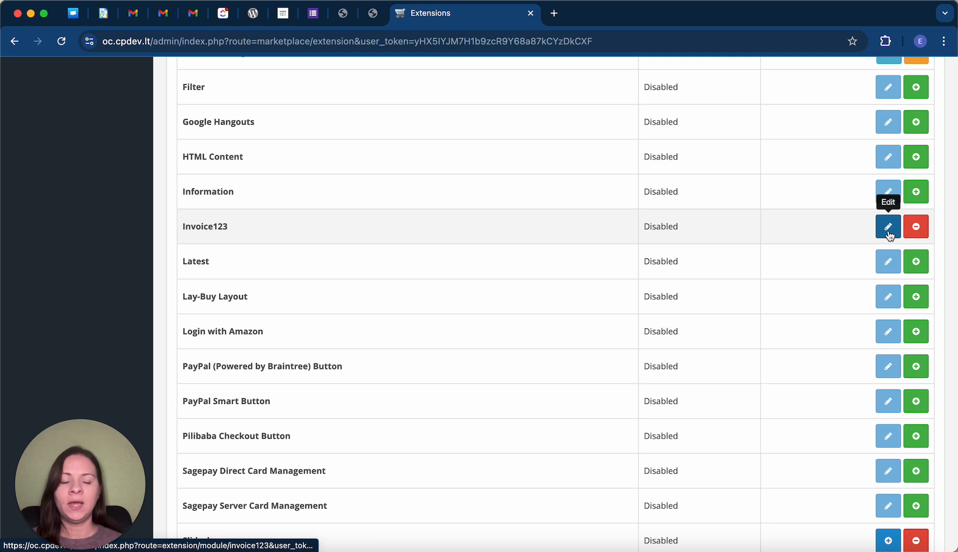
pyautogui.click(889, 227)
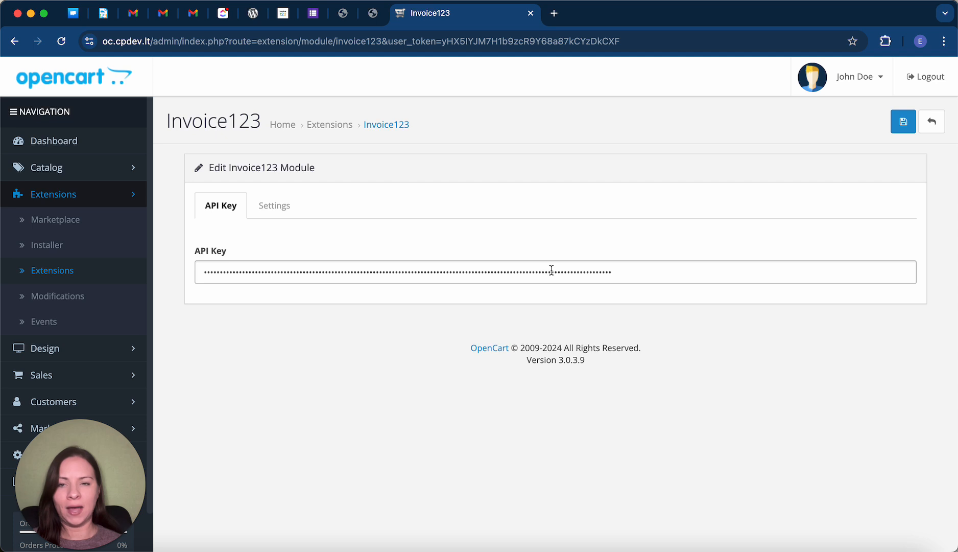
# Step: Review the Invoice123 module's settings, including the order statuses available to trigger invoice creation, keeping Complete selected
pyautogui.click(280, 210)
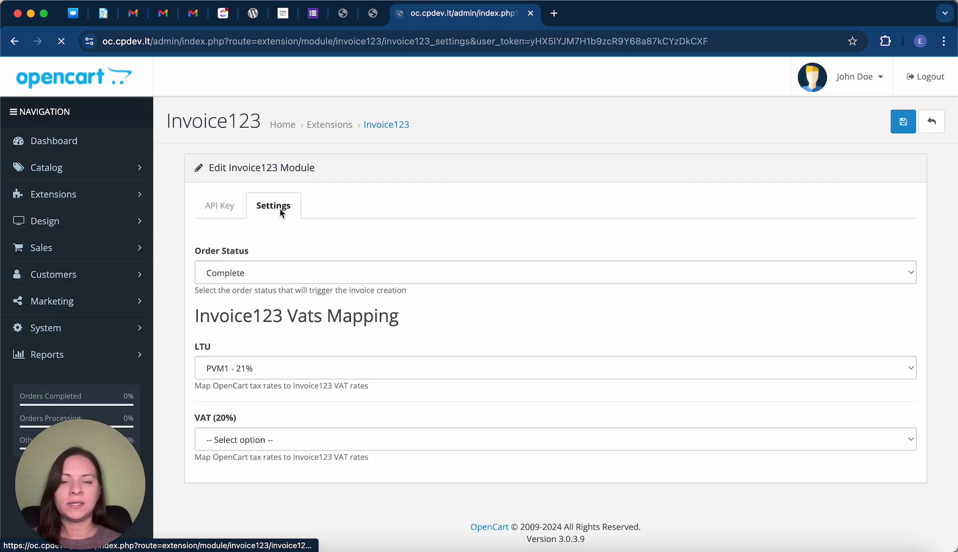
pyautogui.scroll(-1, 302, 310)
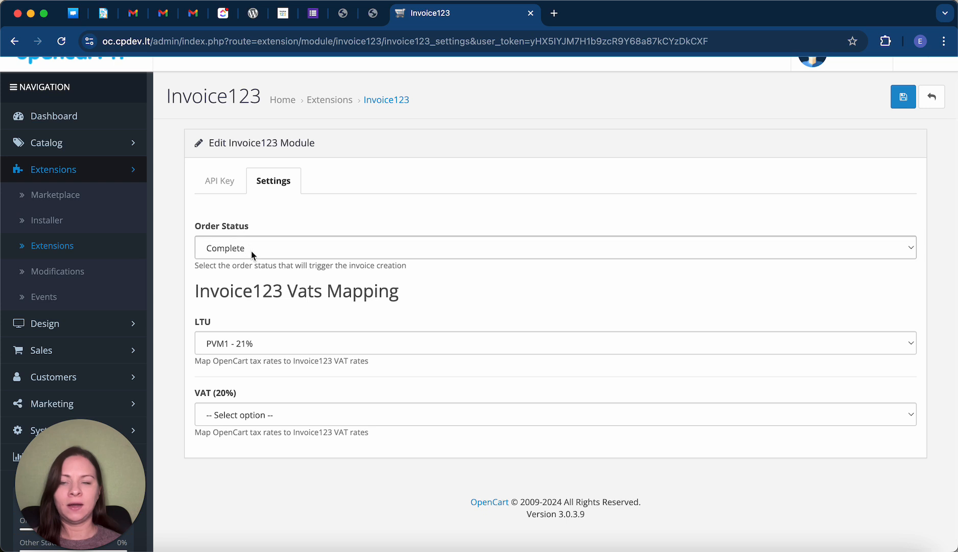
pyautogui.click(252, 251)
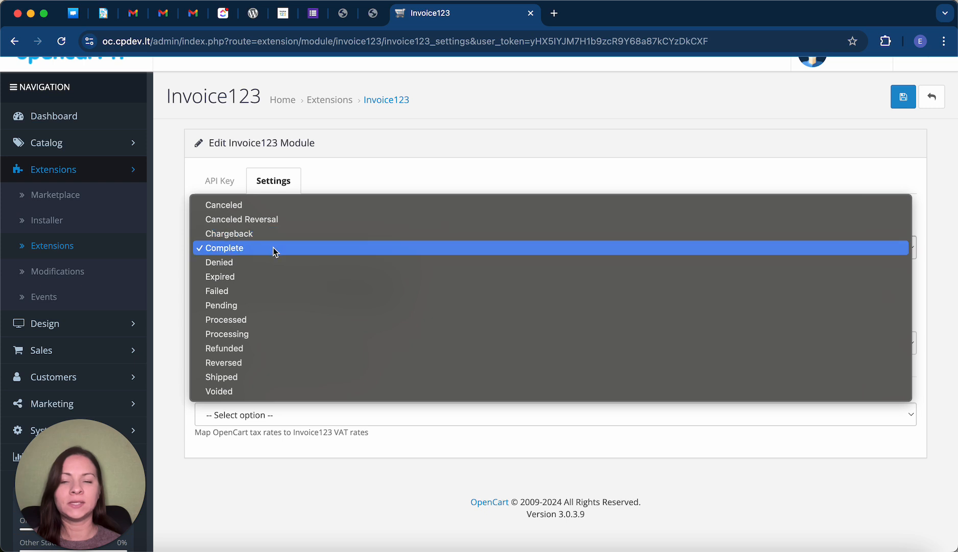
pyautogui.click(324, 173)
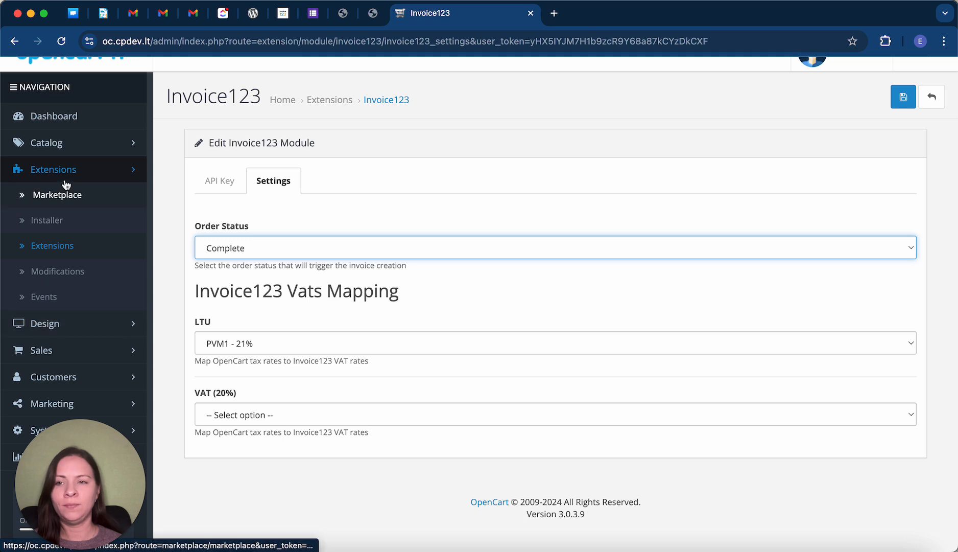
# Step: Open the newest order in the sales order list and examine its details, totals and order history
pyautogui.click(68, 146)
pyautogui.click(70, 144)
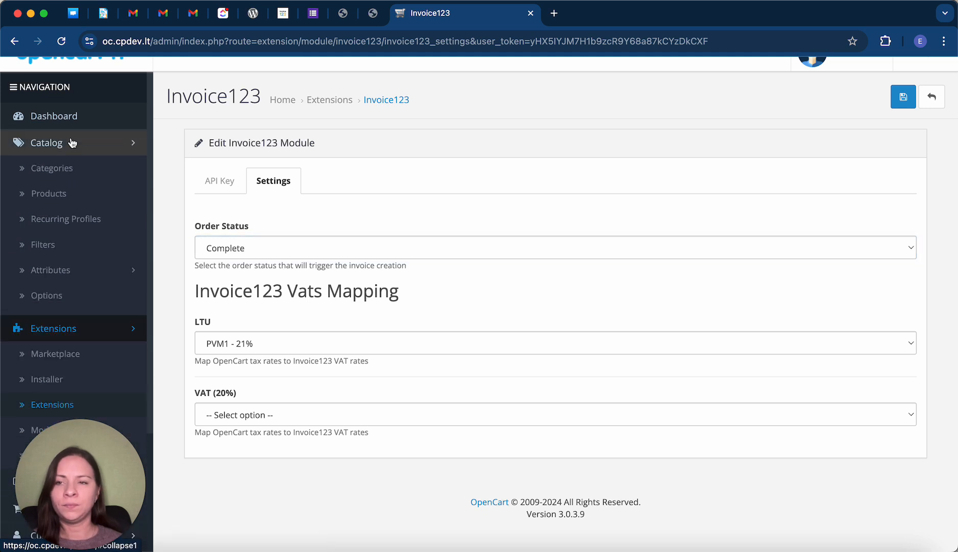
pyautogui.click(65, 348)
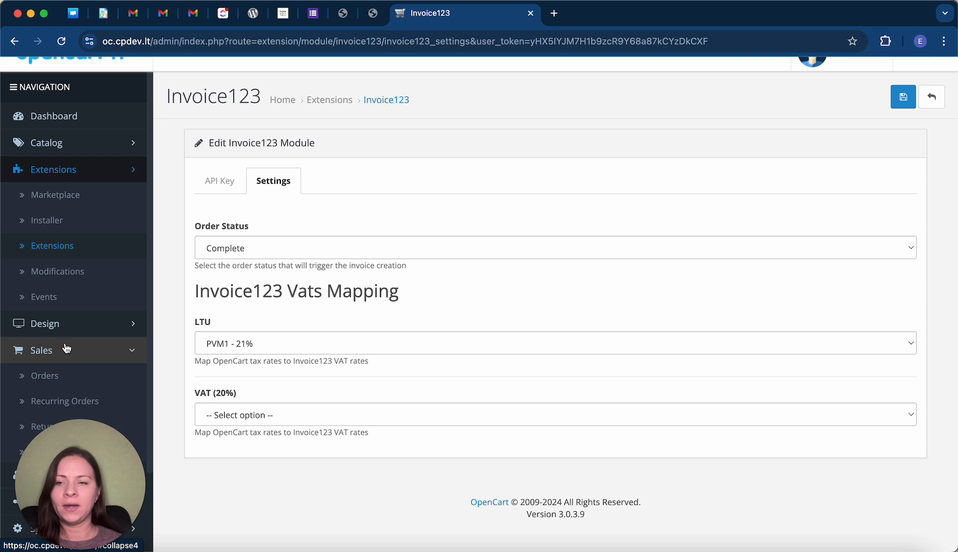
pyautogui.click(71, 381)
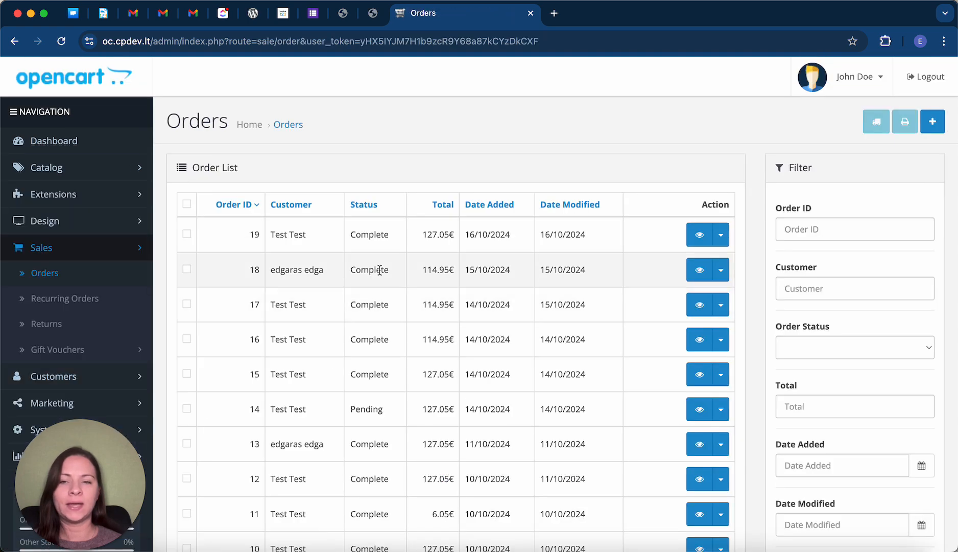
pyautogui.click(701, 238)
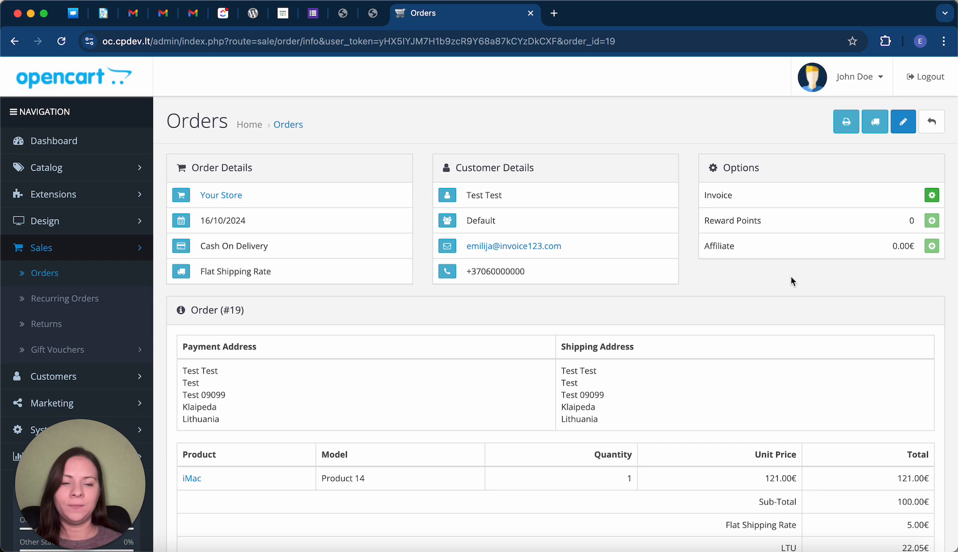
pyautogui.scroll(-5, 791, 281)
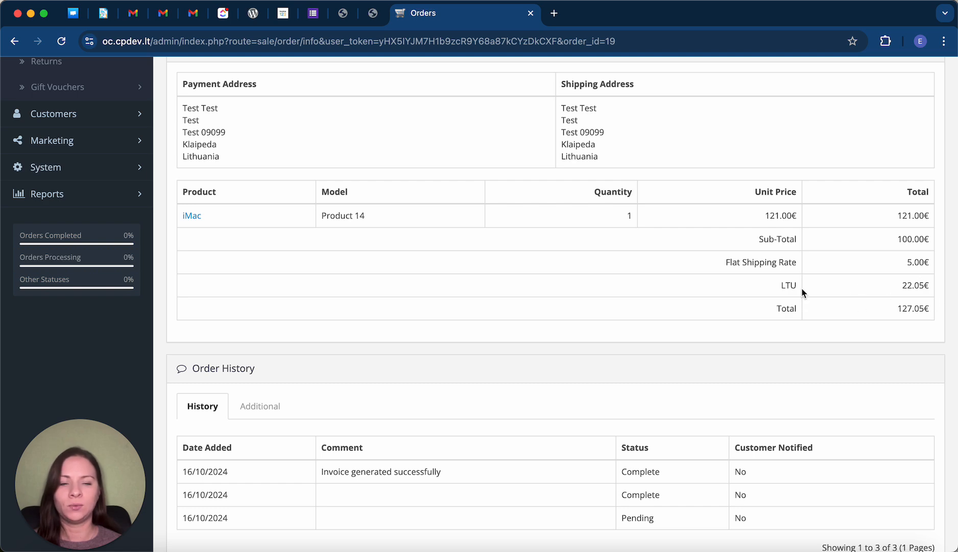
pyautogui.scroll(-8, 802, 292)
pyautogui.scroll(2, 802, 292)
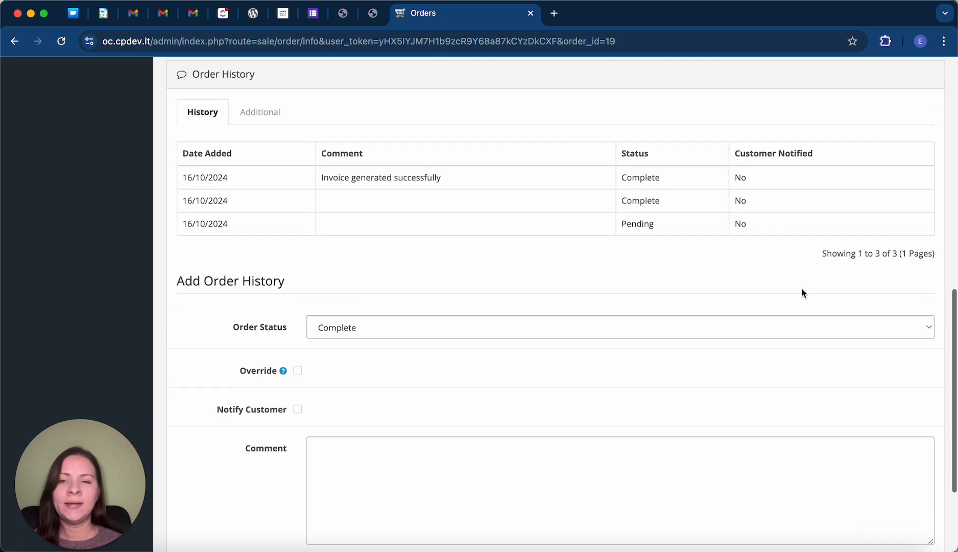
pyautogui.scroll(4, 802, 292)
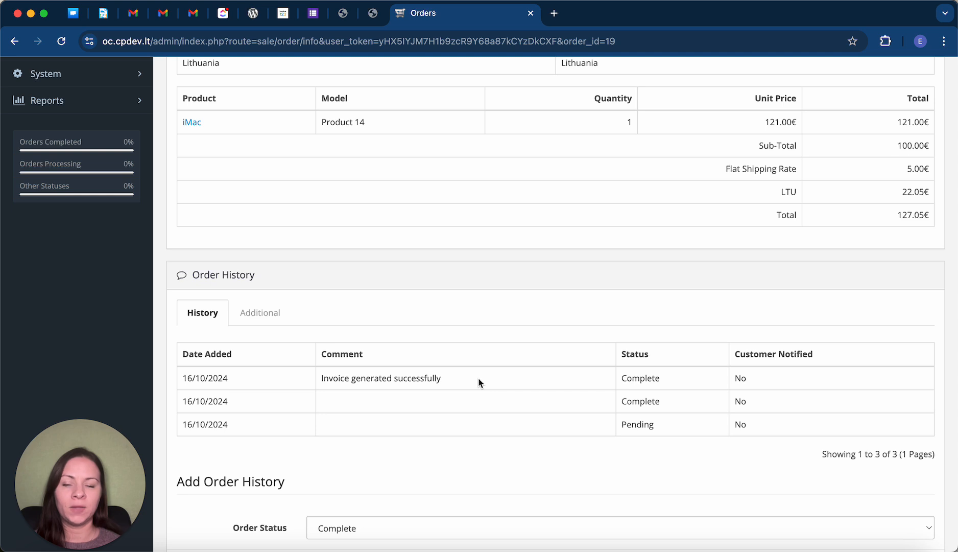
pyautogui.scroll(-3, 480, 383)
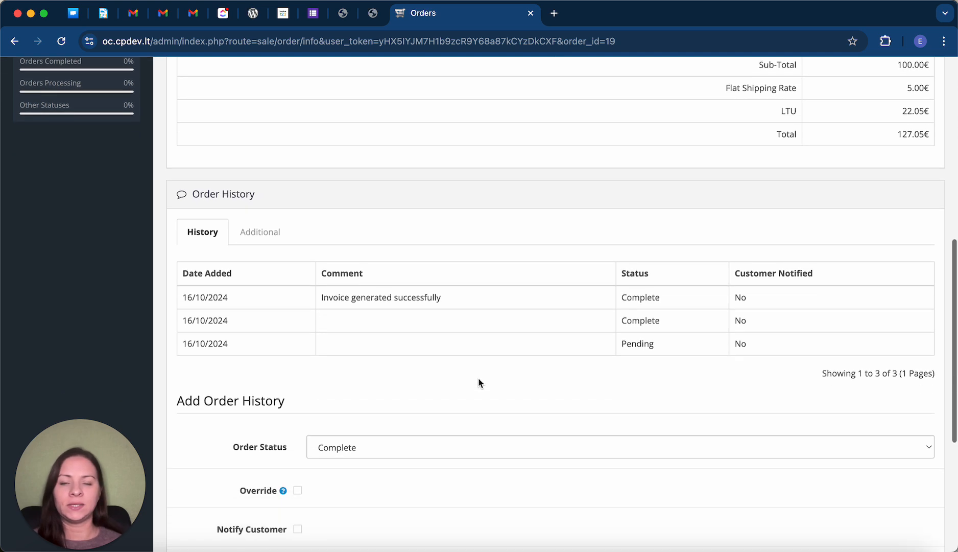
pyautogui.scroll(10, 480, 383)
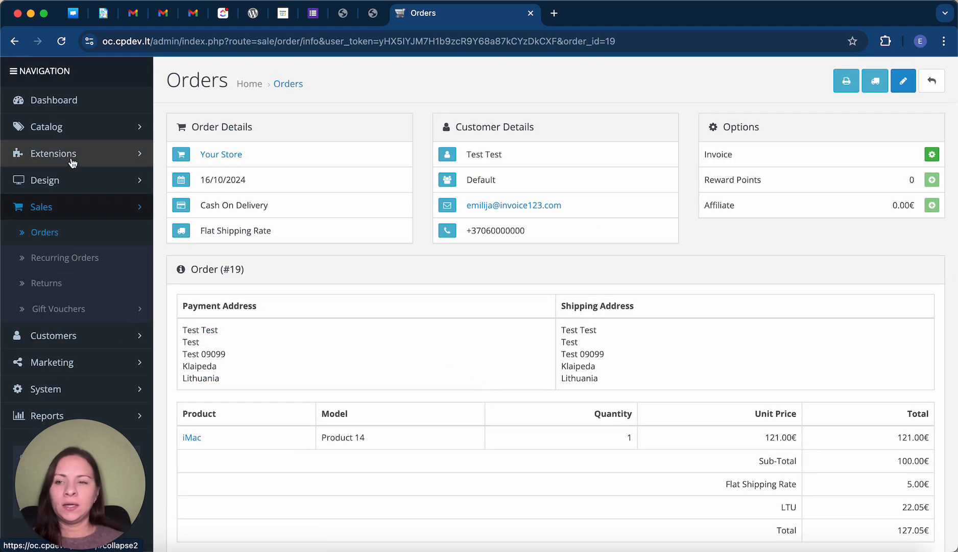
# Step: Open the list of tax rates in the store's localisation settings
pyautogui.click(74, 207)
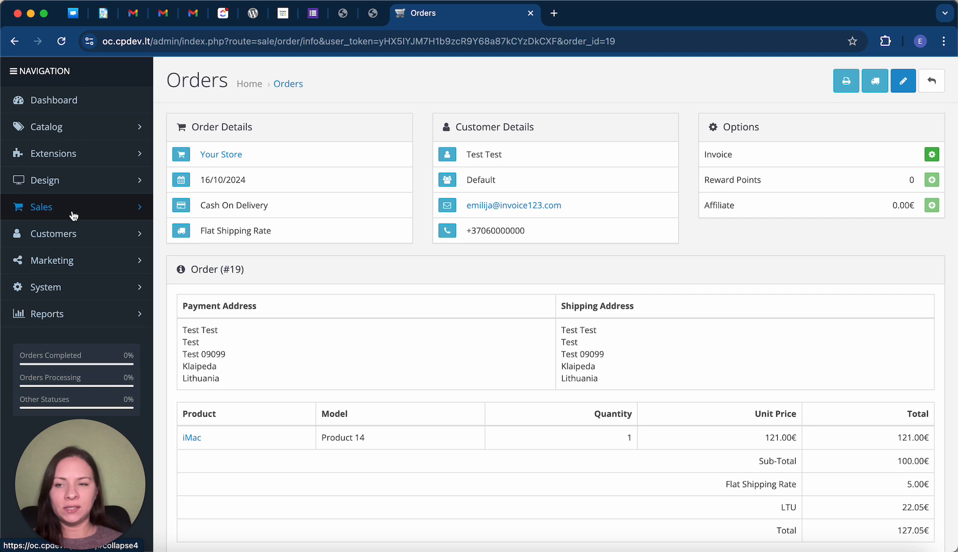
pyautogui.click(74, 267)
pyautogui.scroll(-1, 74, 267)
pyautogui.click(70, 351)
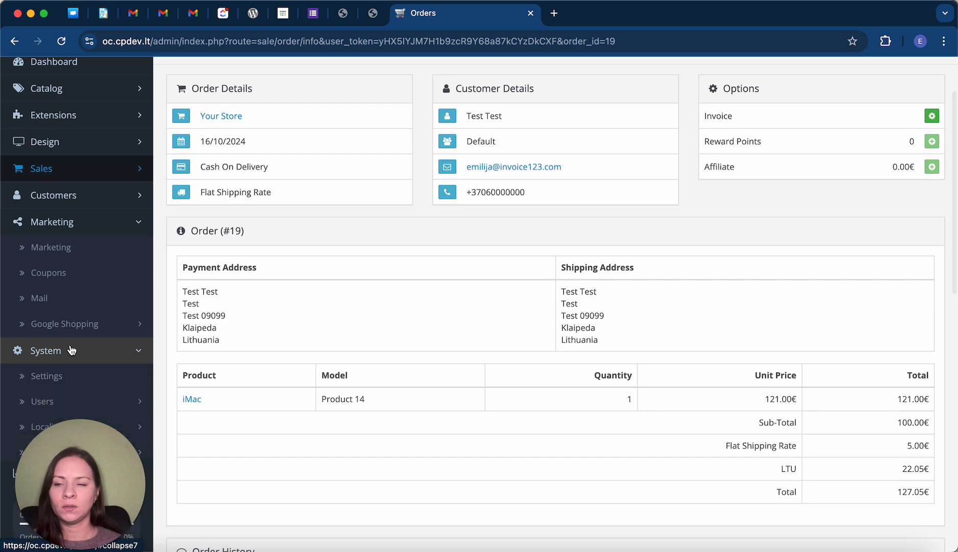
pyautogui.scroll(-4, 71, 352)
pyautogui.click(72, 249)
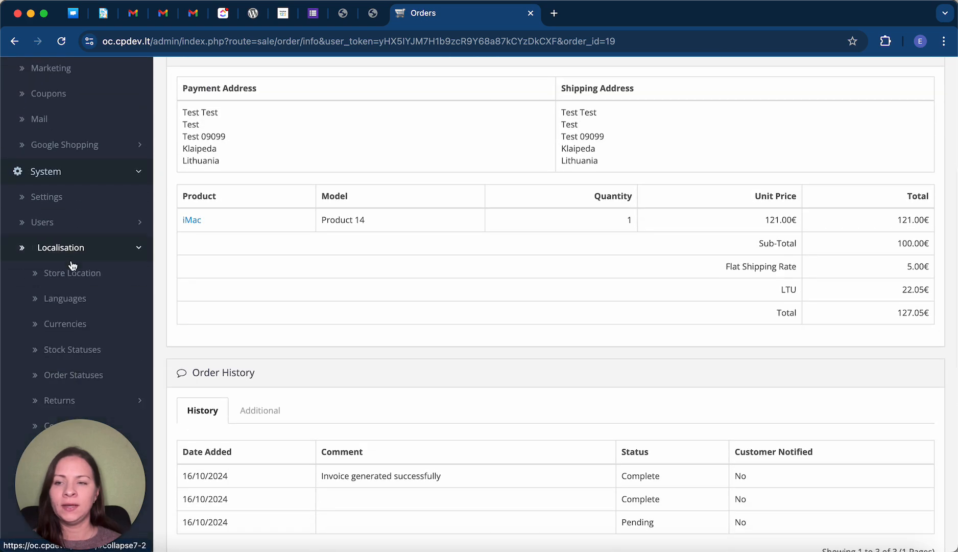
pyautogui.scroll(-3, 80, 327)
pyautogui.scroll(-2, 82, 337)
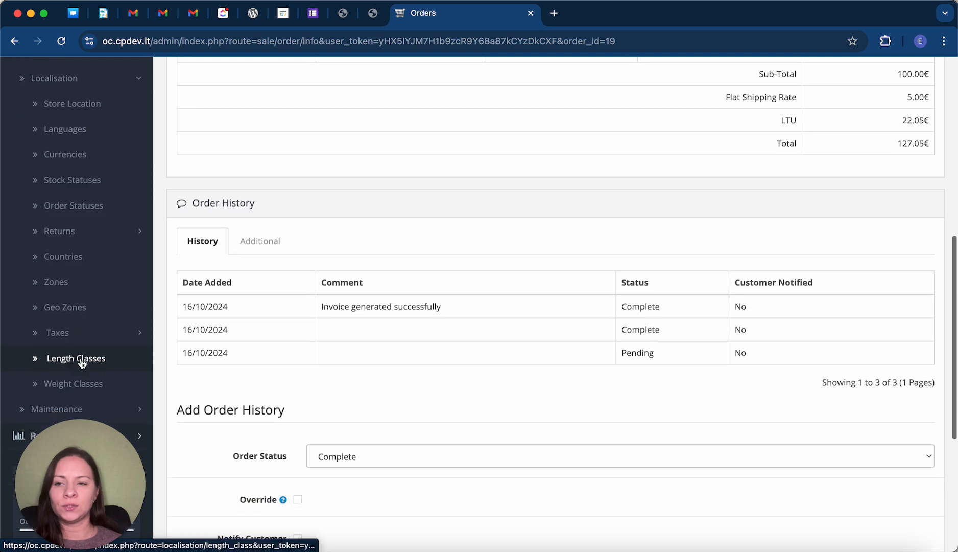
pyautogui.click(80, 333)
pyautogui.scroll(-1, 80, 341)
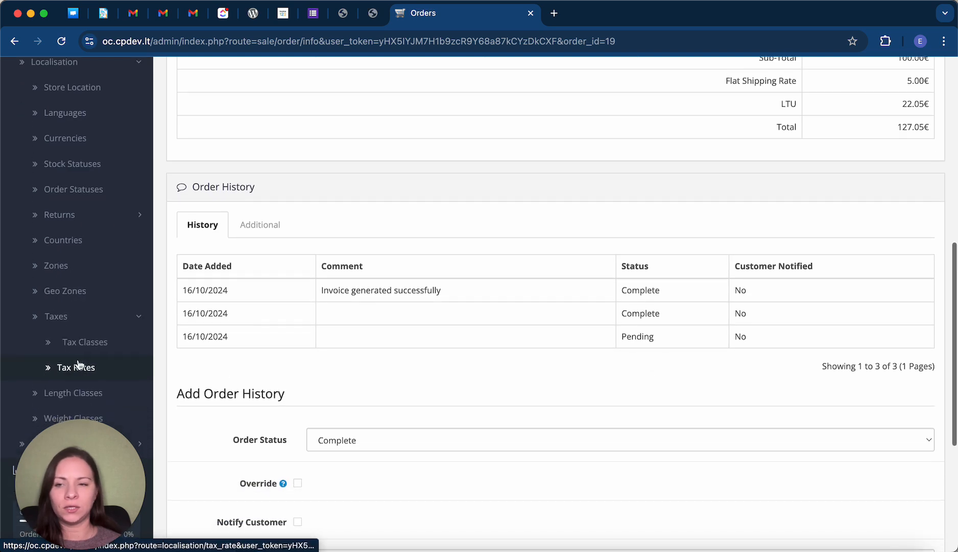
pyautogui.click(75, 367)
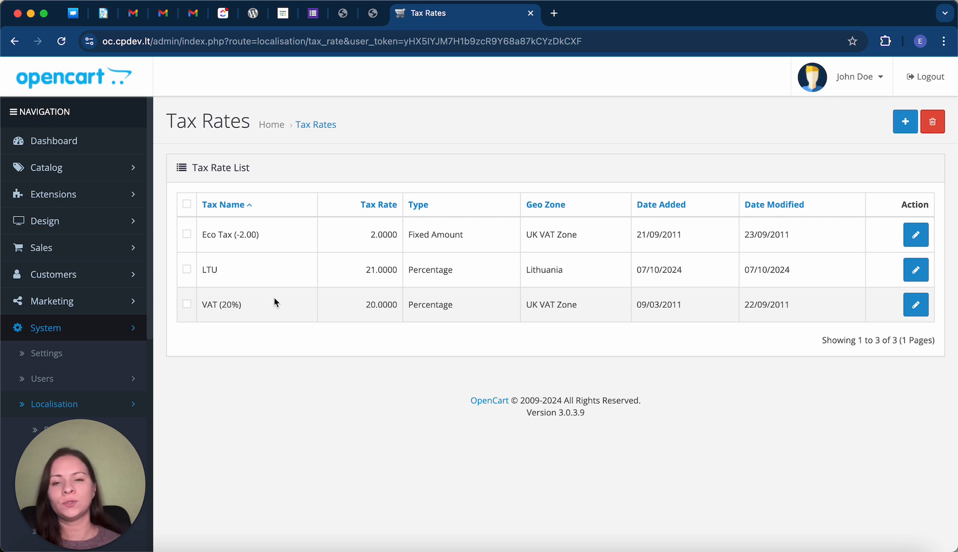
# Step: Switch to Invoice123 and open the VAT types (PVM tipai) in the company settings to check the configured rates
pyautogui.click(103, 15)
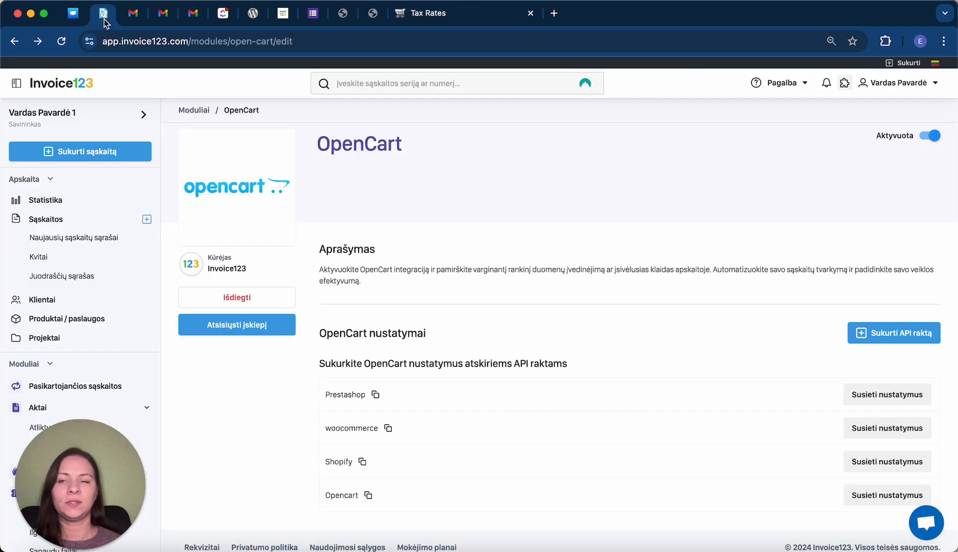
pyautogui.click(77, 126)
pyautogui.click(197, 138)
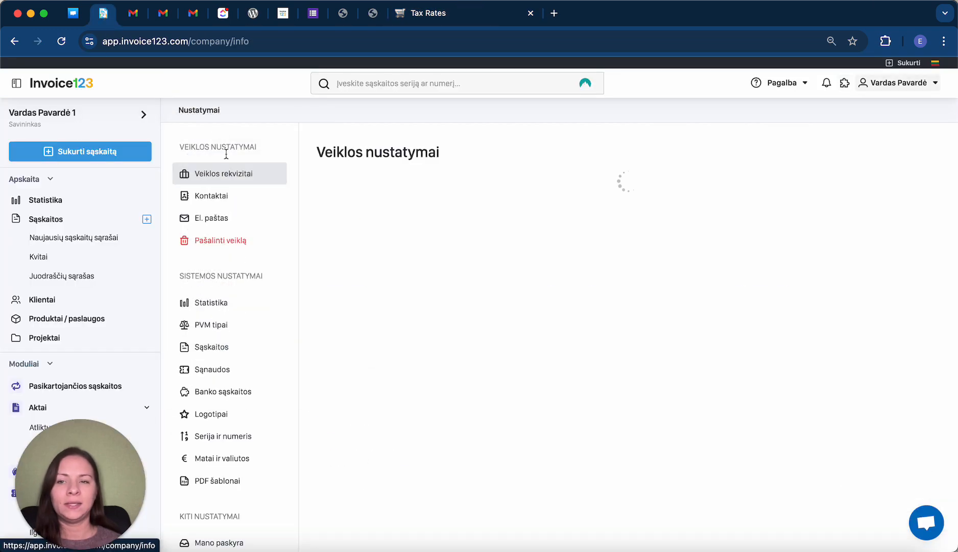
pyautogui.click(258, 332)
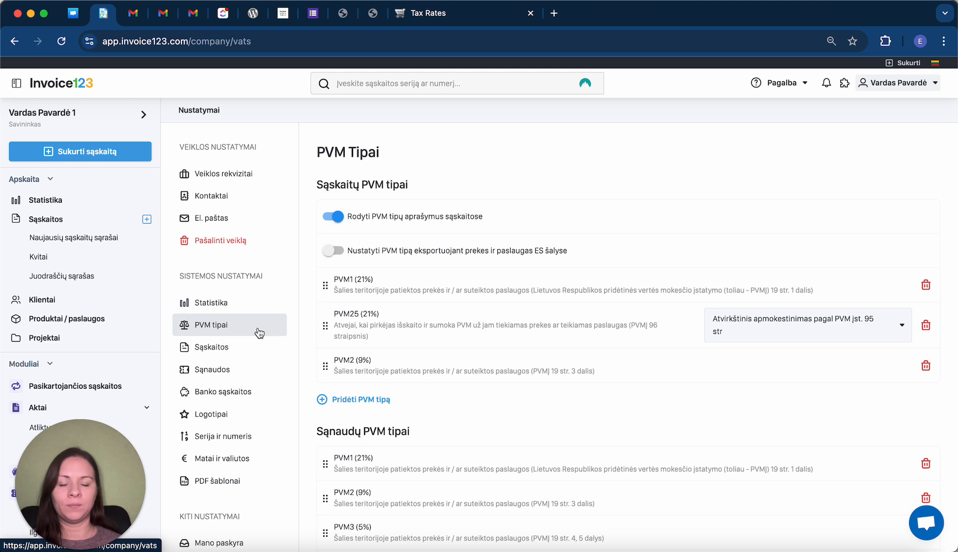
# Step: Return to the OpenCart admin and open the Apple Cinema 30" product from the catalog for editing
pyautogui.click(423, 16)
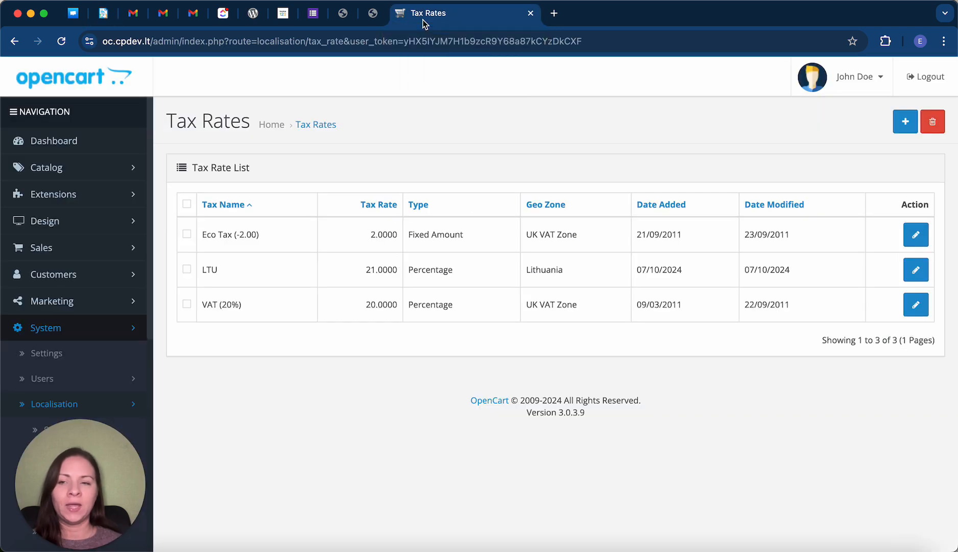
pyautogui.click(68, 172)
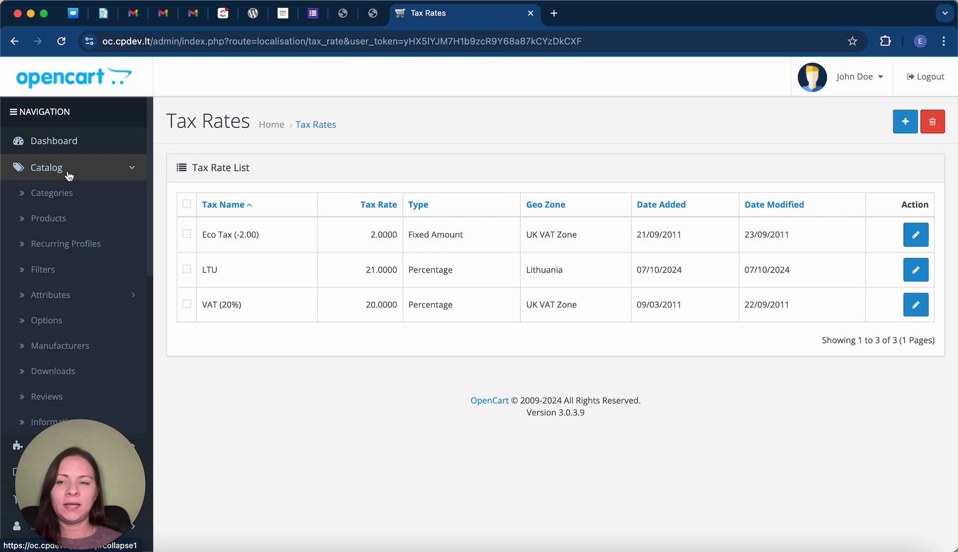
pyautogui.click(61, 218)
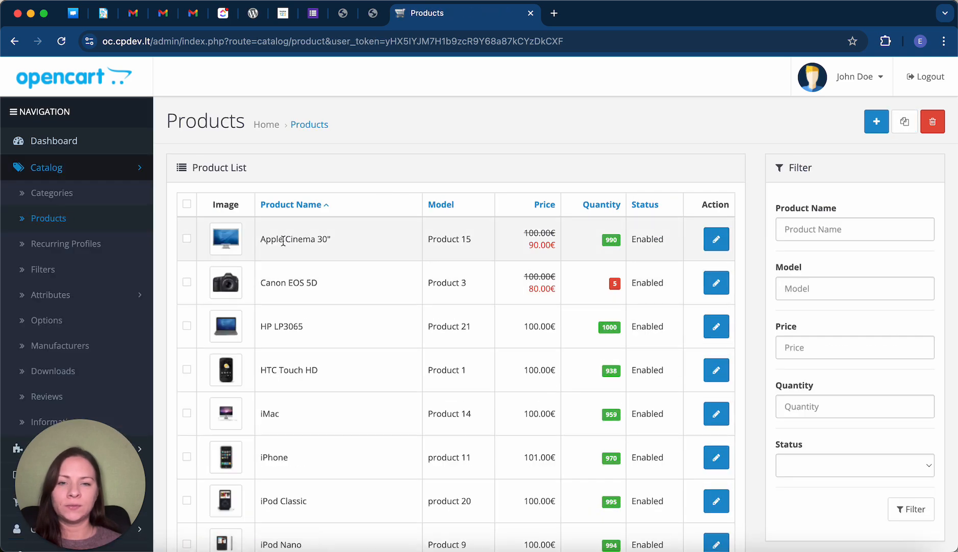
pyautogui.click(713, 238)
pyautogui.scroll(-15, 709, 239)
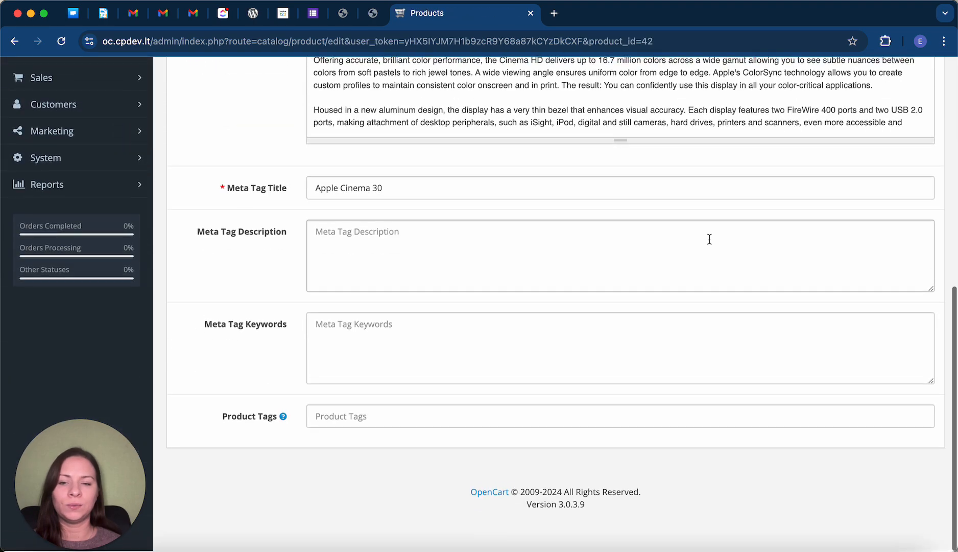
pyautogui.scroll(15, 710, 240)
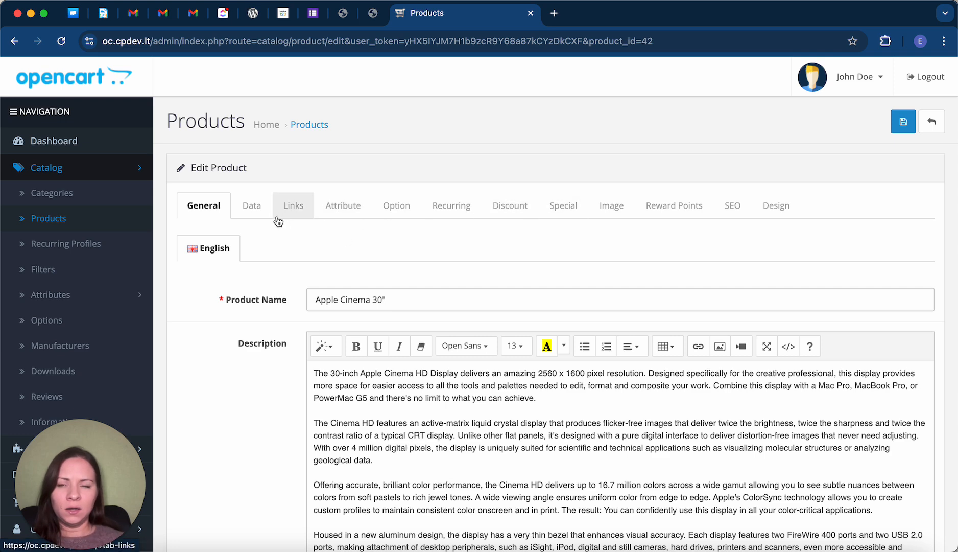
# Step: Examine the tax class assigned to the Apple Cinema 30" product in its data settings
pyautogui.click(251, 205)
pyautogui.scroll(-2, 408, 286)
pyautogui.scroll(-7, 420, 292)
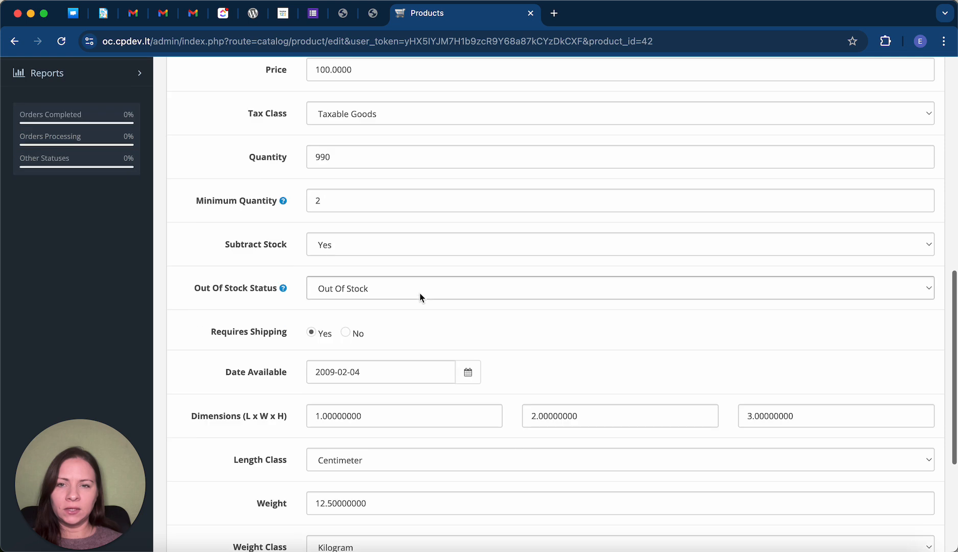
pyautogui.scroll(1, 307, 171)
pyautogui.scroll(1, 307, 171)
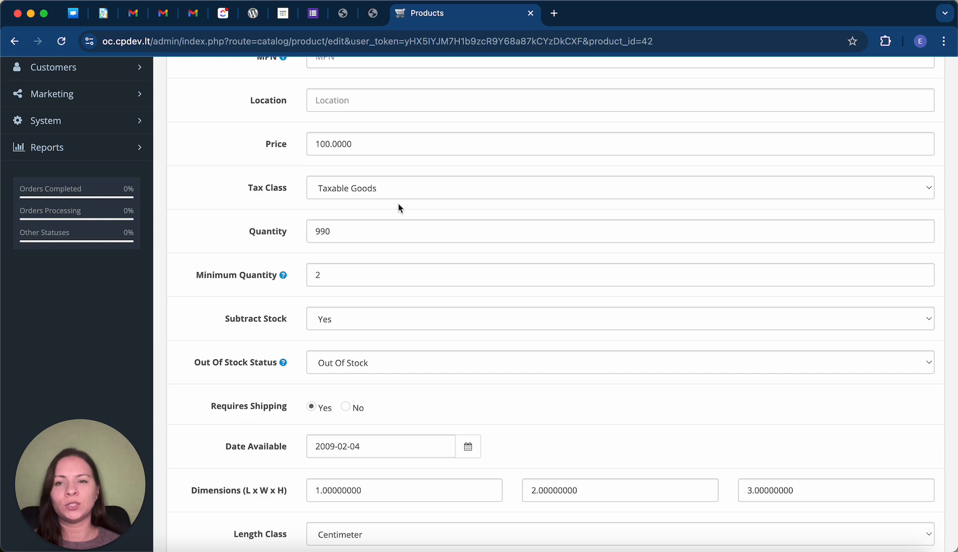
# Step: Switch back to Invoice123 and open the list of invoices (Sąskaitos)
pyautogui.click(104, 14)
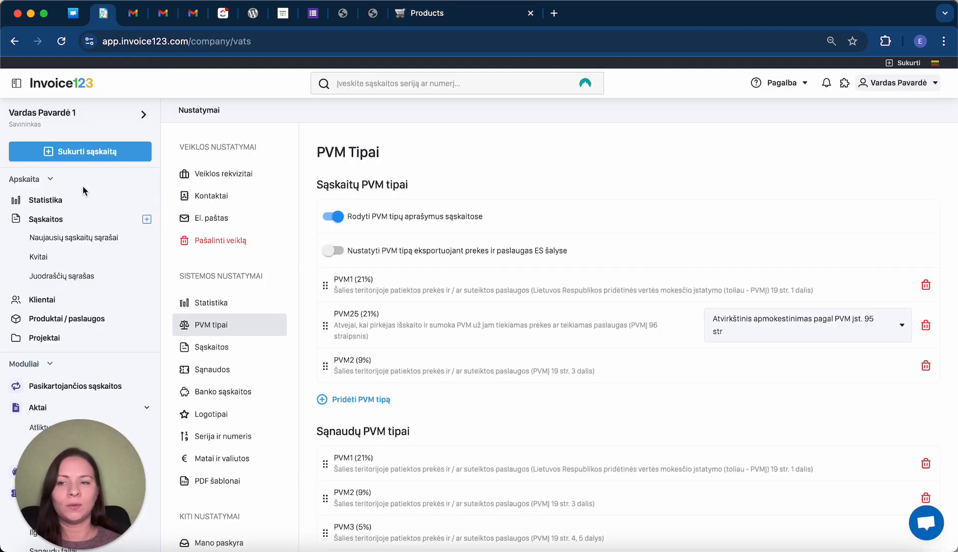
pyautogui.click(76, 219)
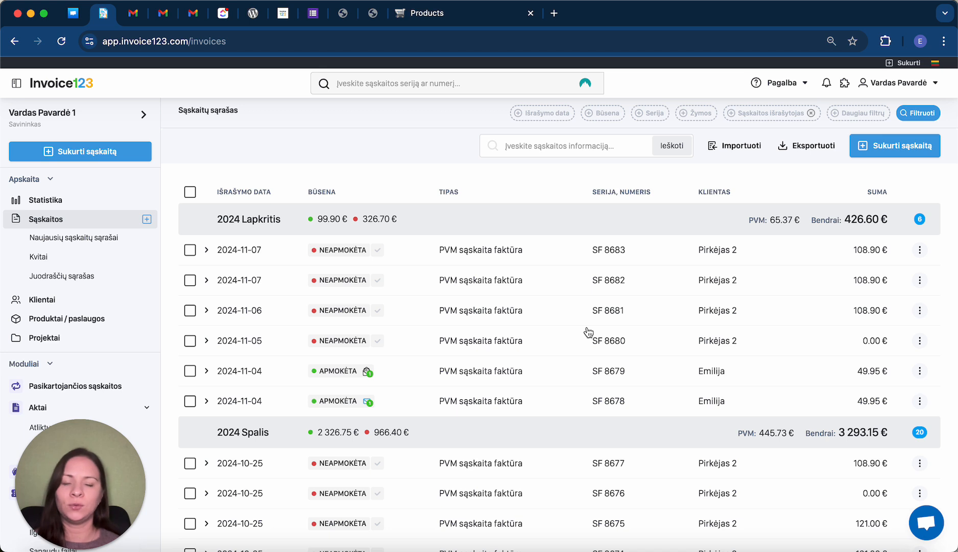